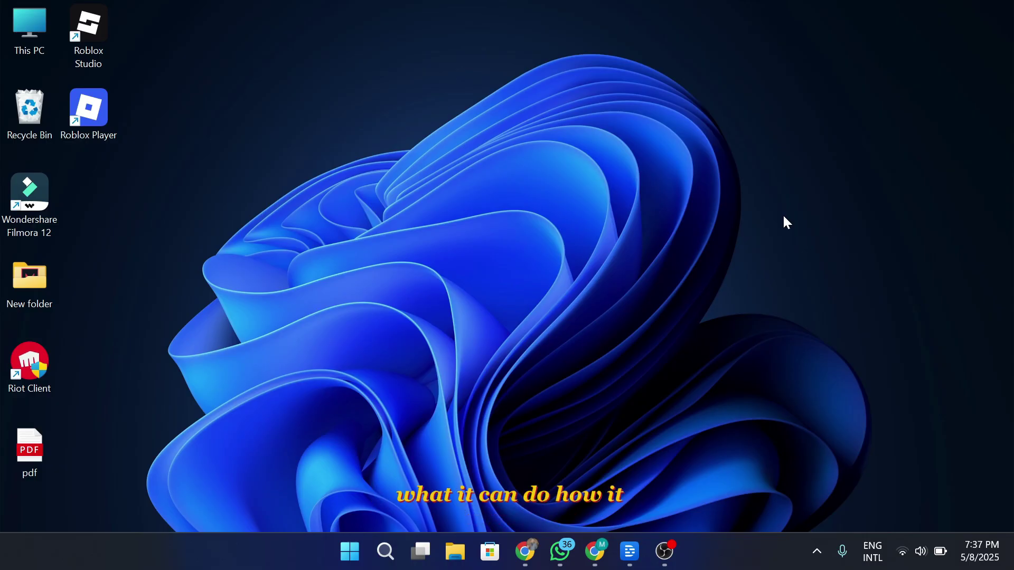
Launch Chrome from the taskbar to bring up the Canva home page.
left_click(596, 544)
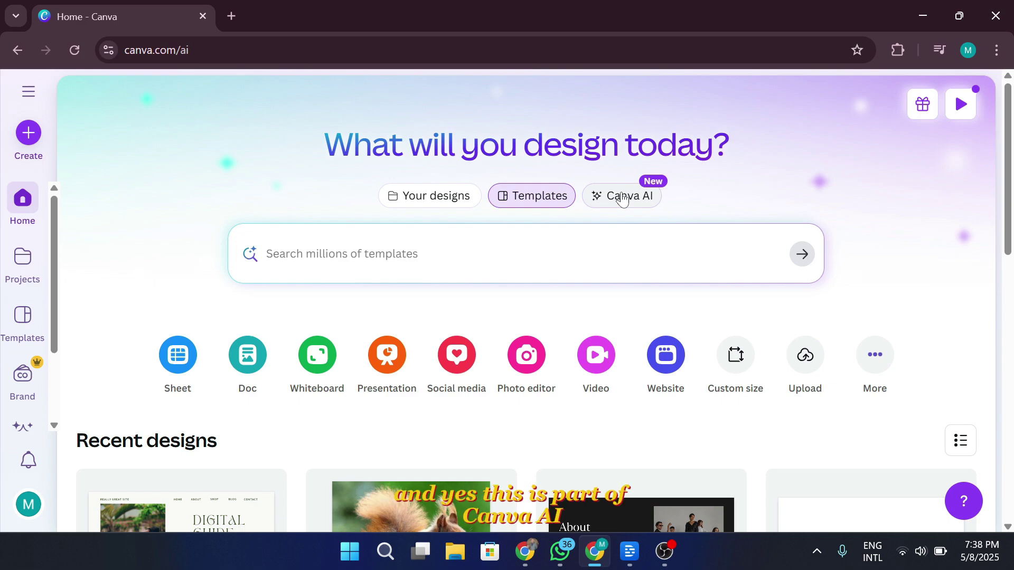
Switch the home page to Canva AI and pick the 'Code for me' mode.
left_click(623, 198)
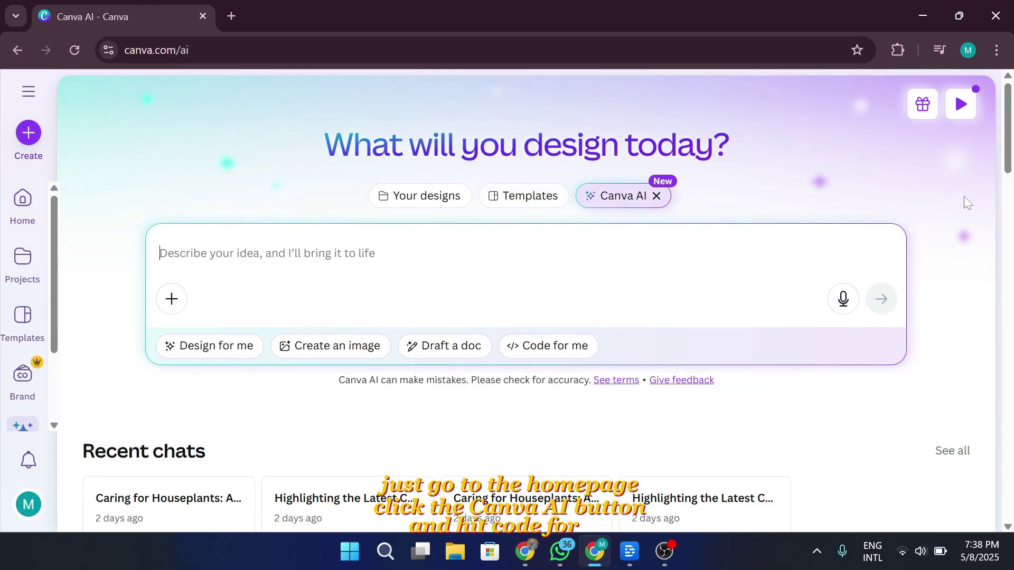
left_click(544, 353)
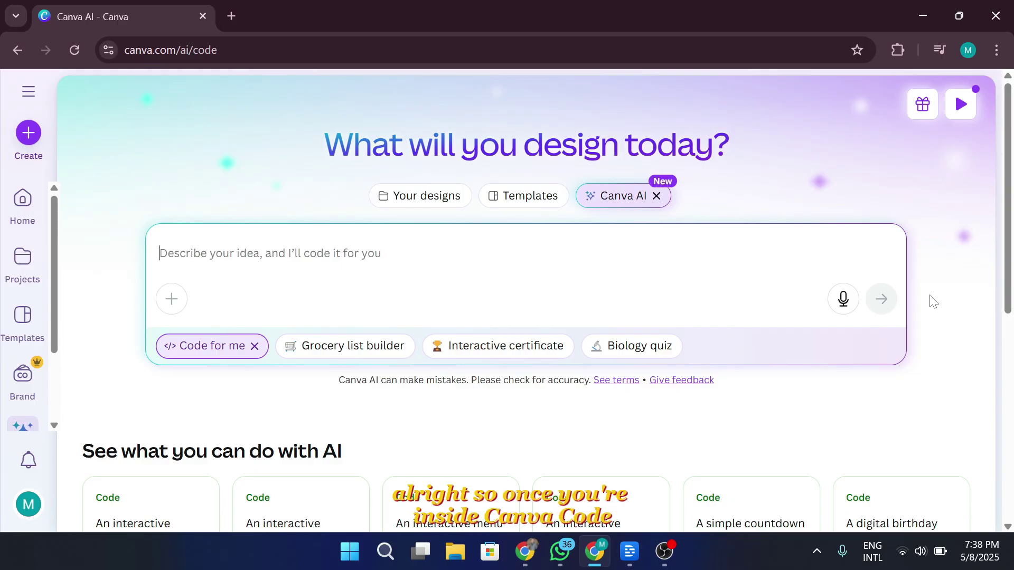
scroll(1012, 289, "down", 6)
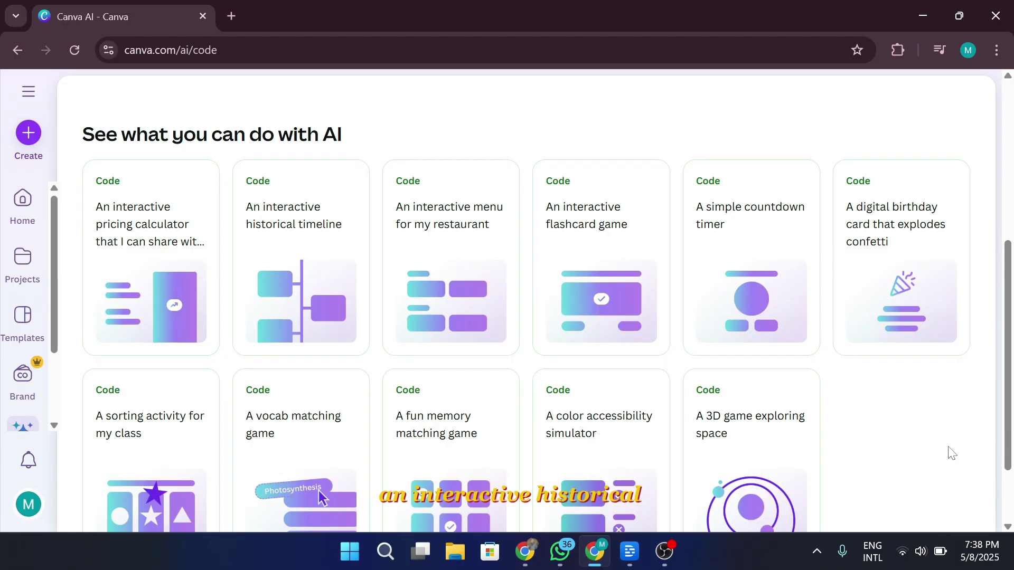
scroll(952, 453, "down", 2)
scroll(951, 453, "up", 1)
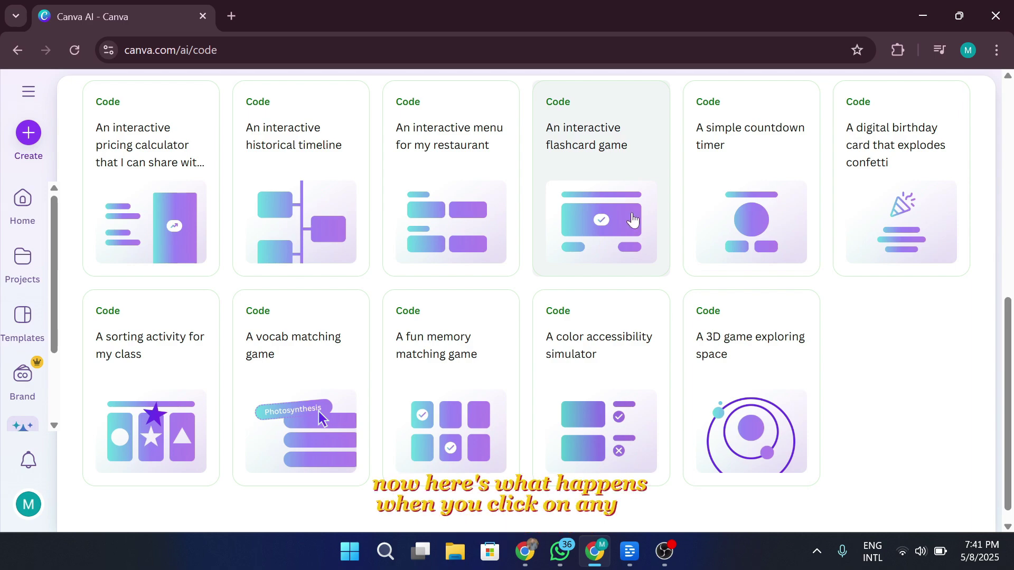
Load the 'An interactive flashcard game' example prompt and review its Spanish five-greetings request.
left_click(606, 130)
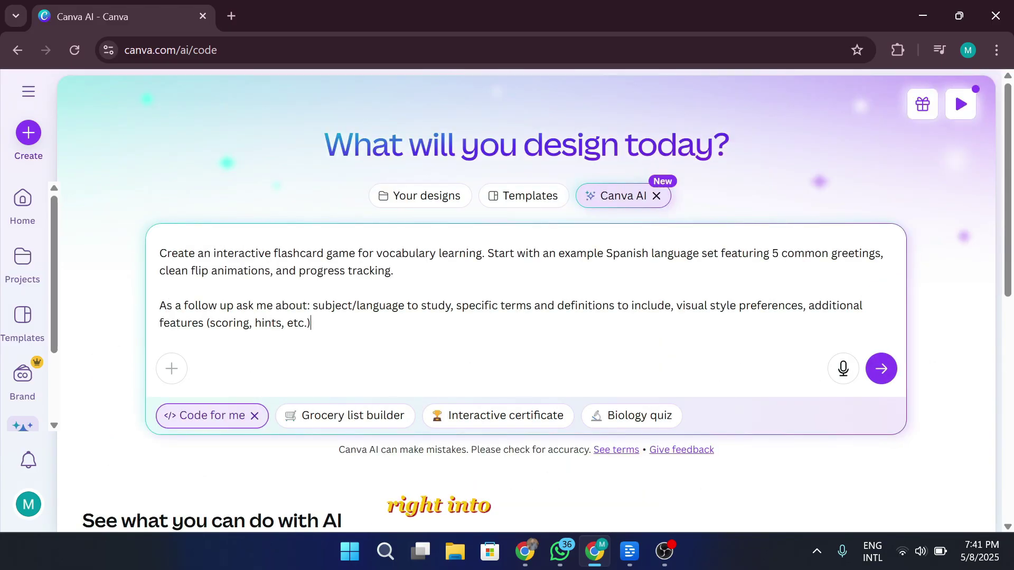
scroll(604, 317, "down", 5)
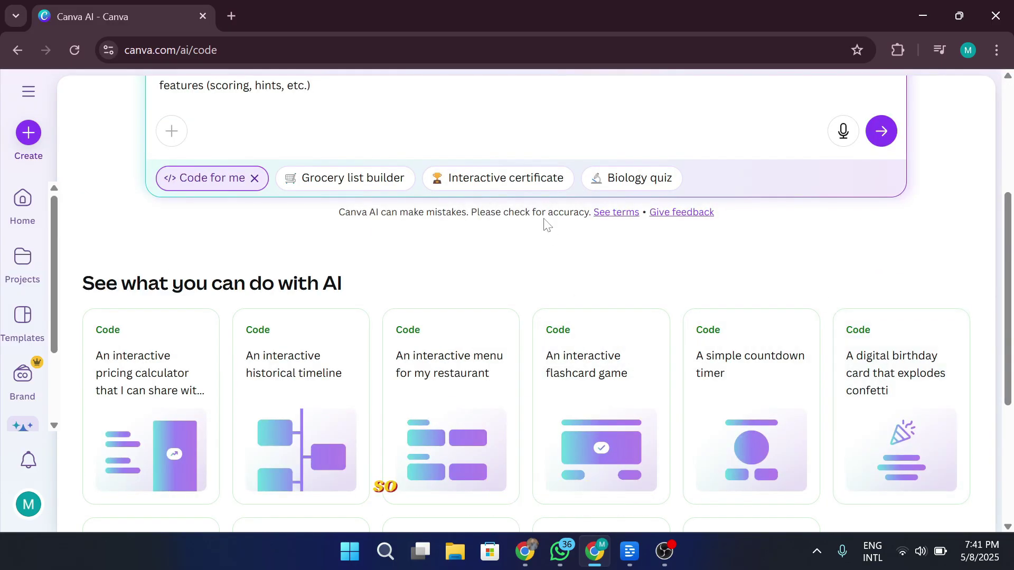
scroll(683, 240, "up", 3)
scroll(526, 304, "up", 2)
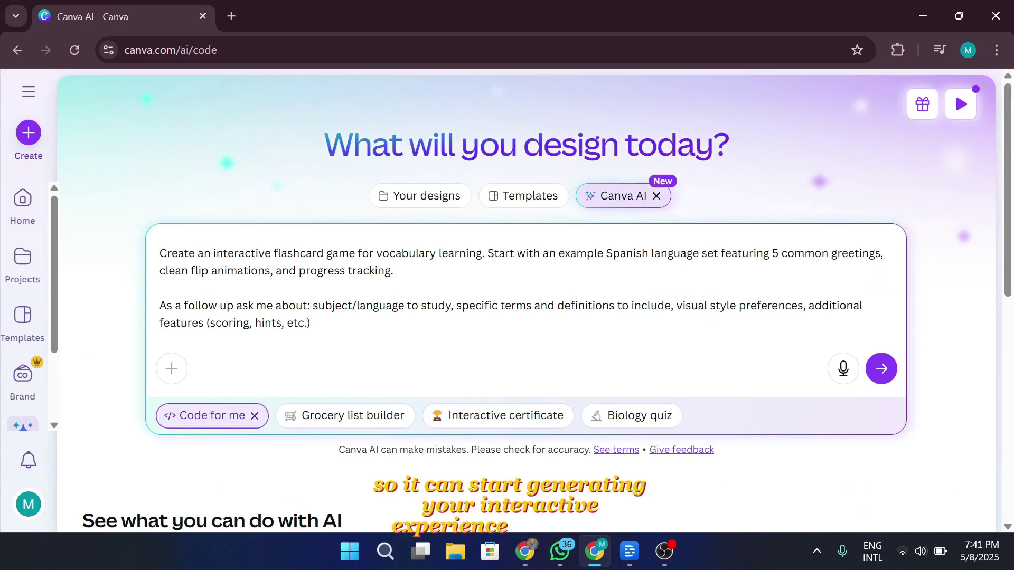
left_click_drag(373, 305, 196, 252)
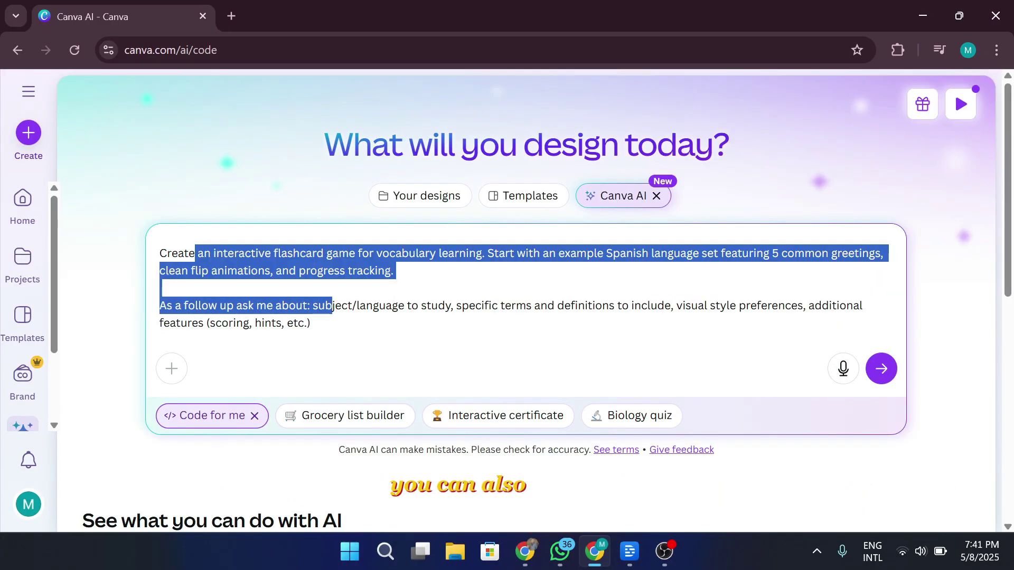
left_click(373, 305)
left_click_drag(372, 306, 159, 253)
key("ctrl+a")
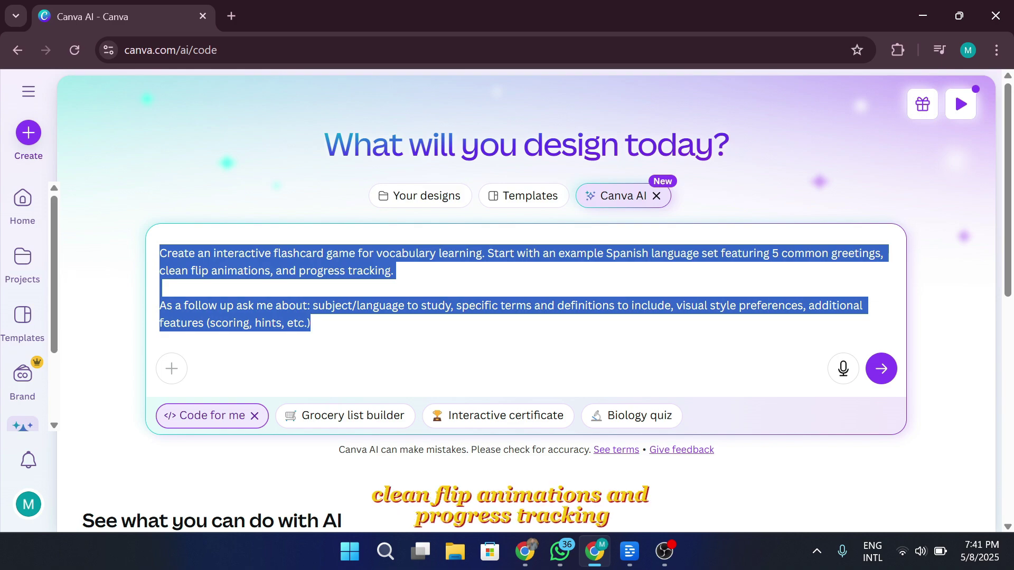
left_click(646, 358)
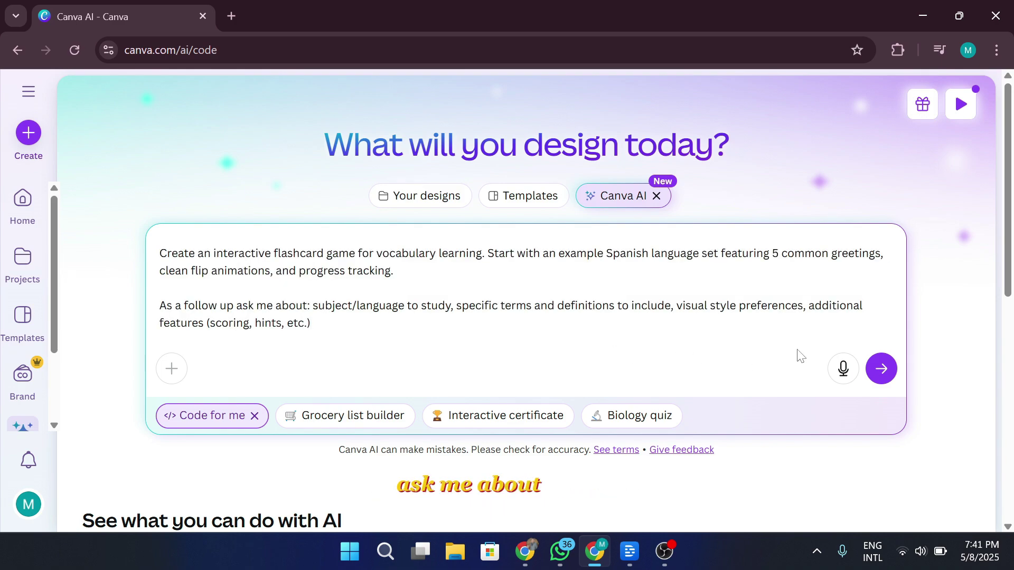
Submit the flashcard prompt so Canva Code generates Version 1 of the Spanish Greetings game.
left_click(879, 369)
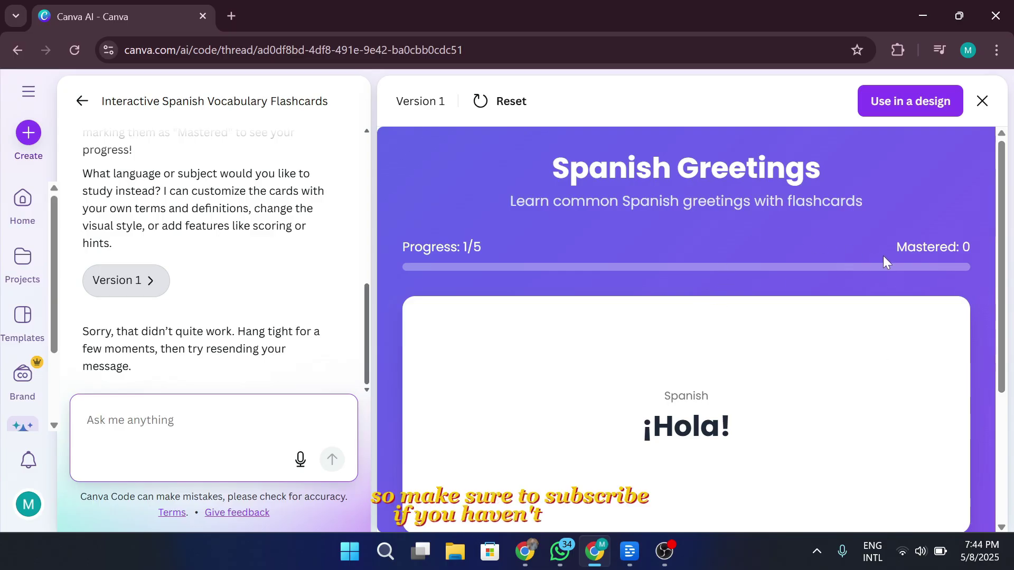
Advance the preview to card 3, Buenas tardes, flipping it to English and back.
scroll(882, 259, "down", 2)
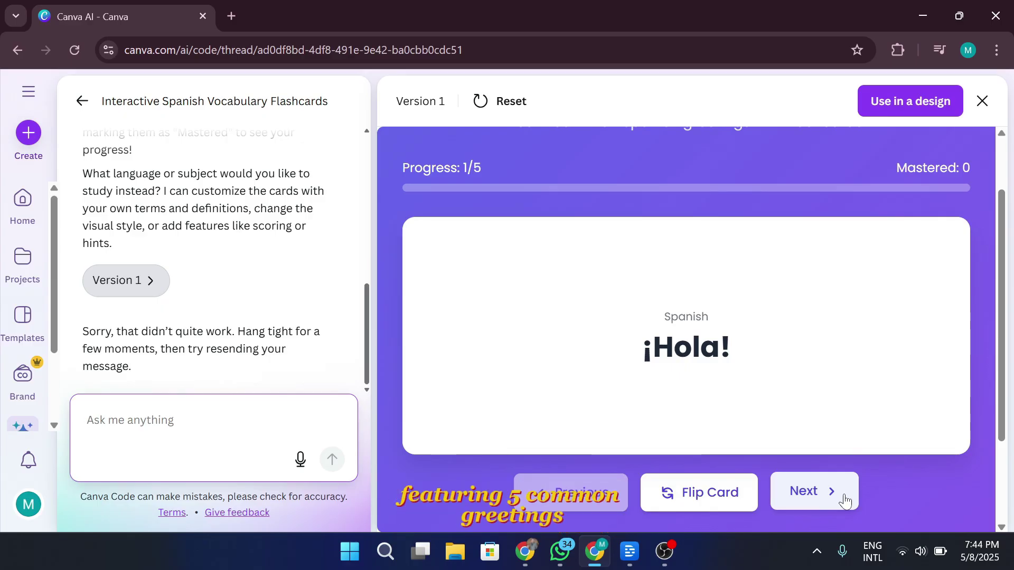
left_click(845, 500)
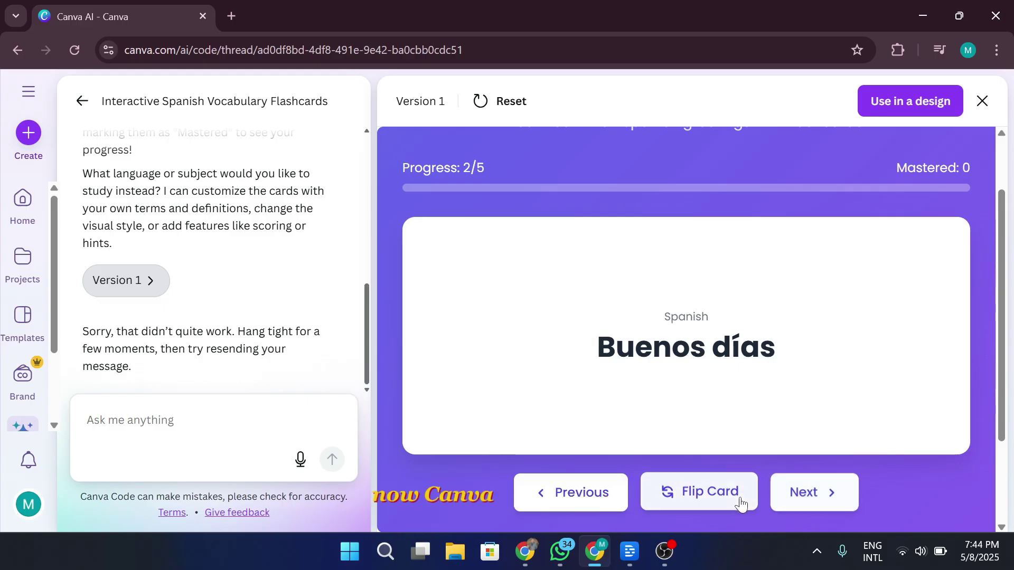
left_click(792, 511)
left_click(730, 503)
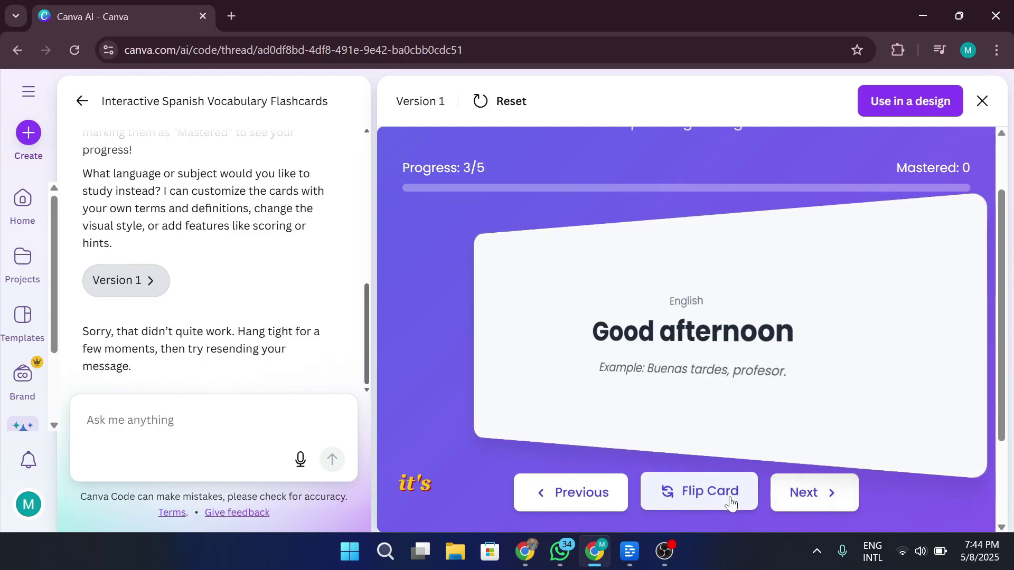
left_click(730, 504)
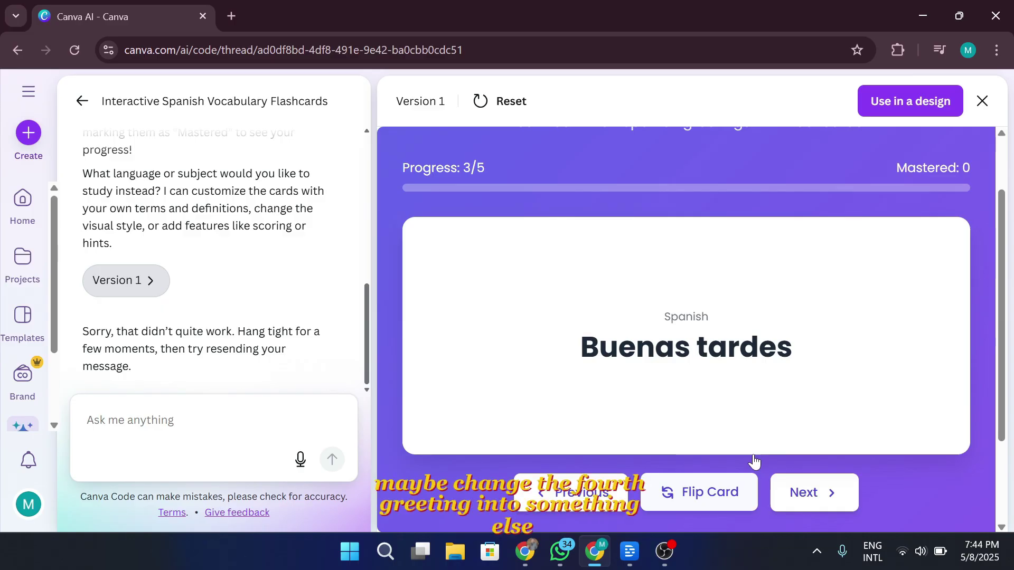
From card 4, ask the AI 'it is pretty good. but can you change the word of fourth card'.
left_click(805, 498)
left_click(185, 425)
type("it is pre")
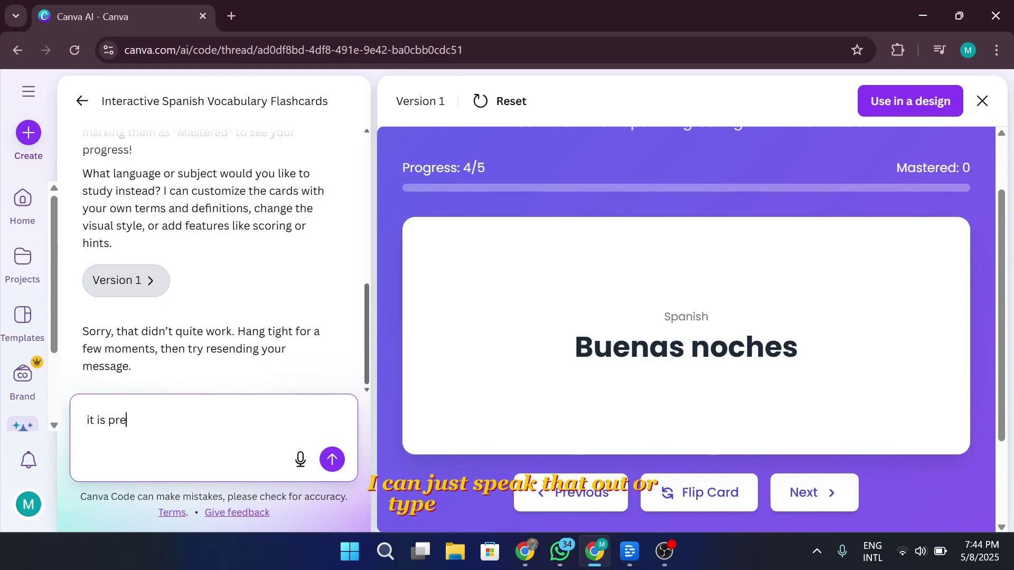
type("tty good. but can you c")
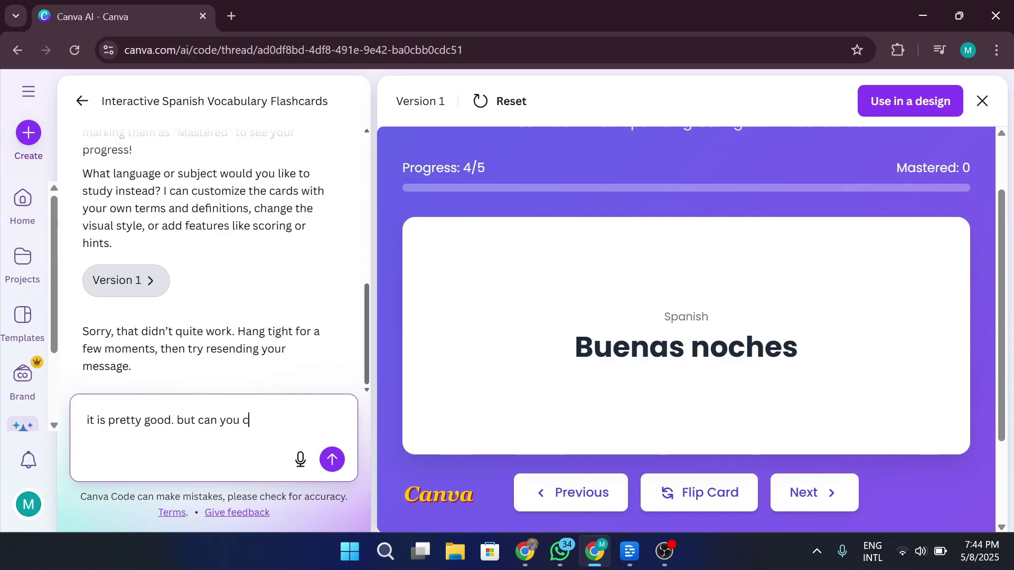
type("hange the word of fourth ")
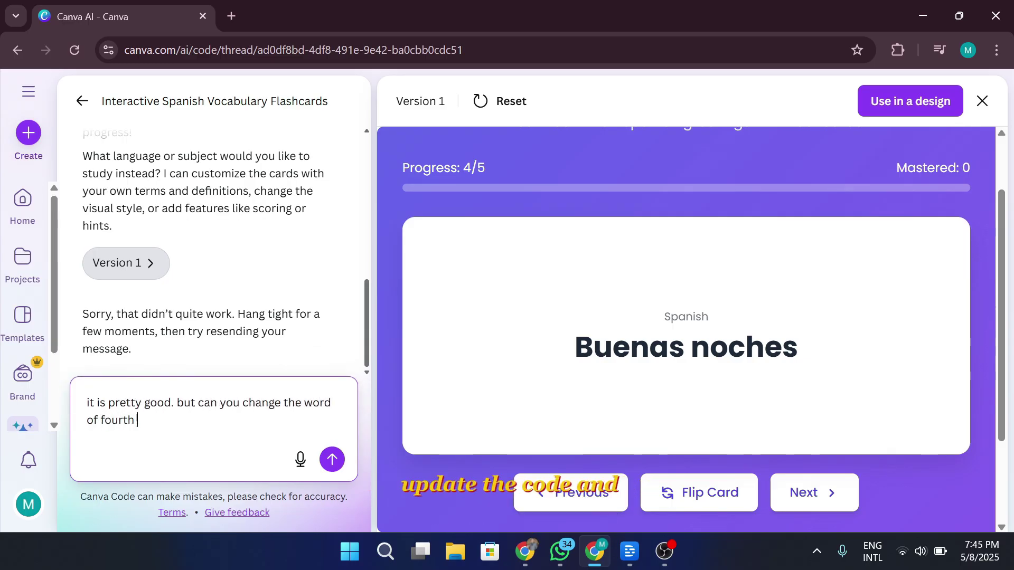
type("card.")
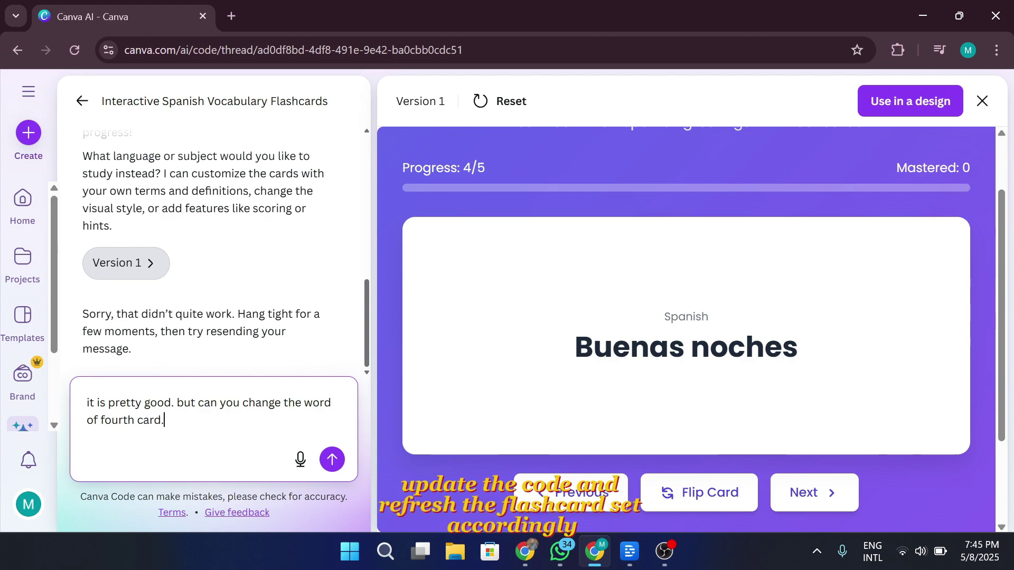
key("Return")
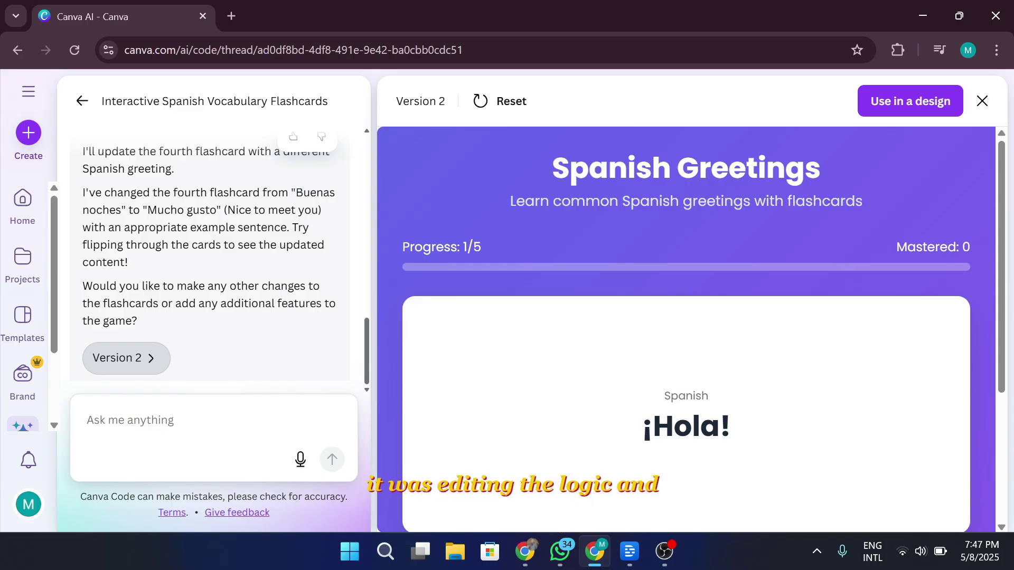
Page through Version 2 to Mucho gusto, flip it, then return to it from the last card.
scroll(768, 293, "down", 3)
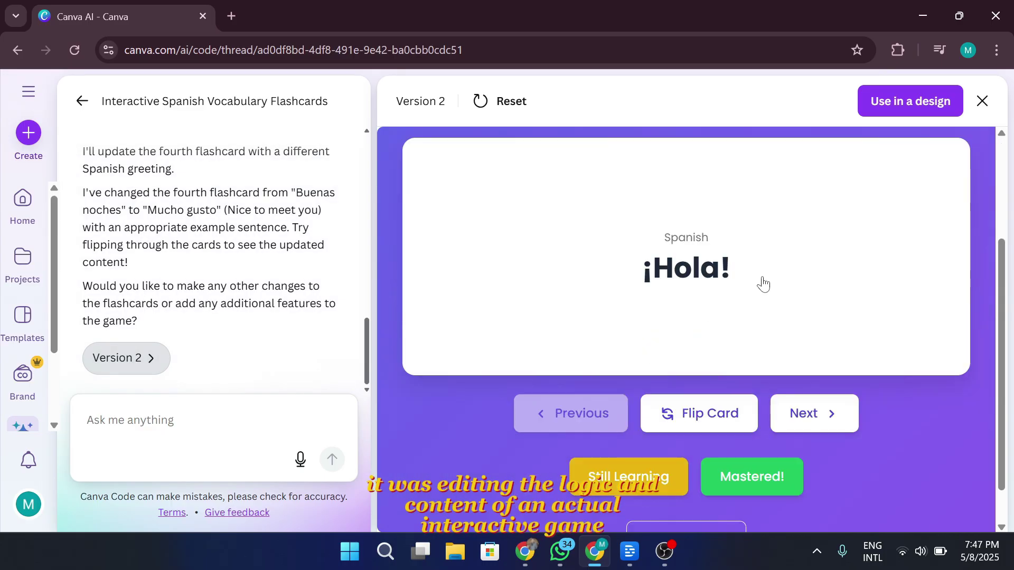
left_click(816, 413)
scroll(829, 464, "up", 2)
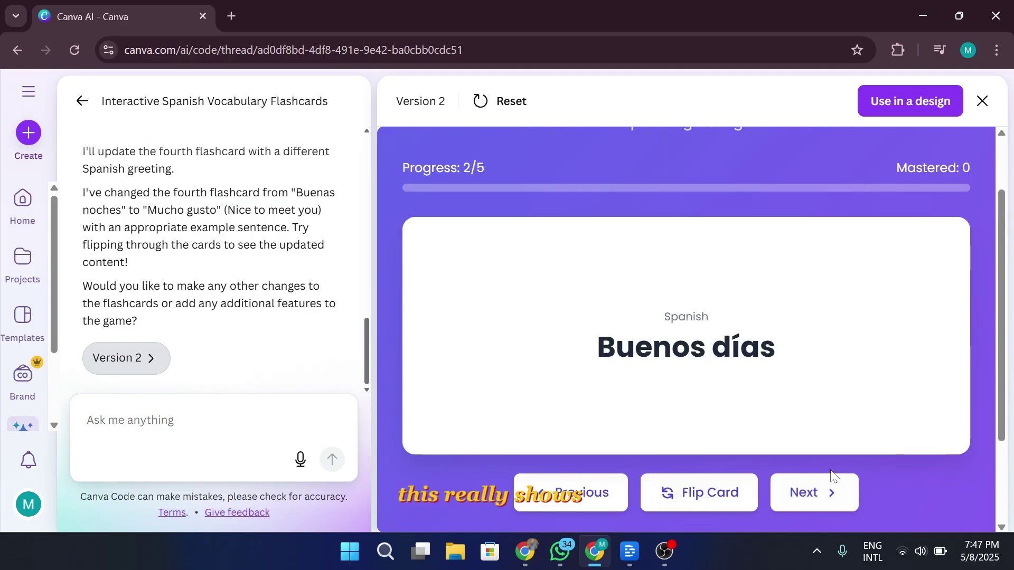
left_click(832, 479)
left_click(830, 481)
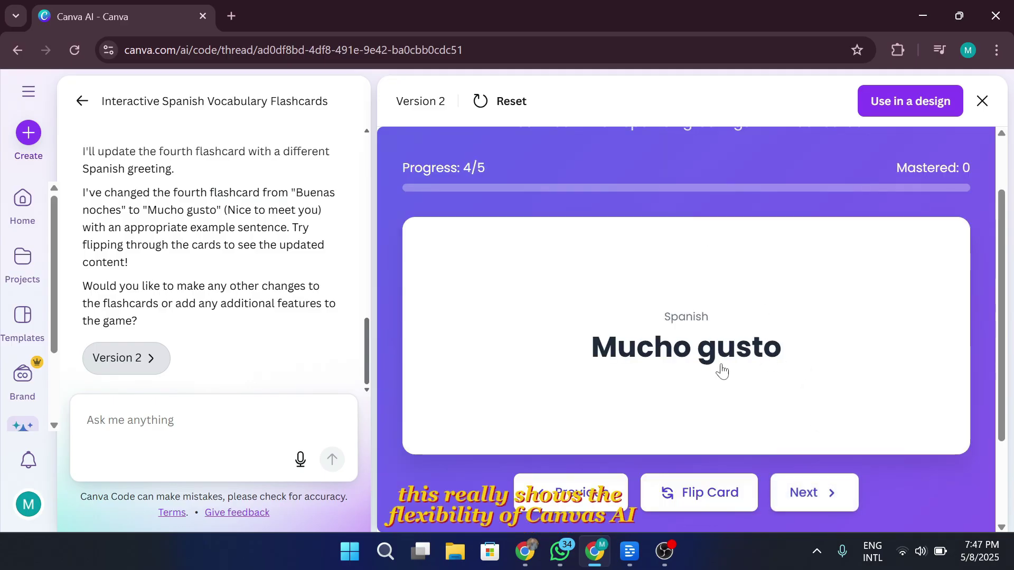
left_click(686, 488)
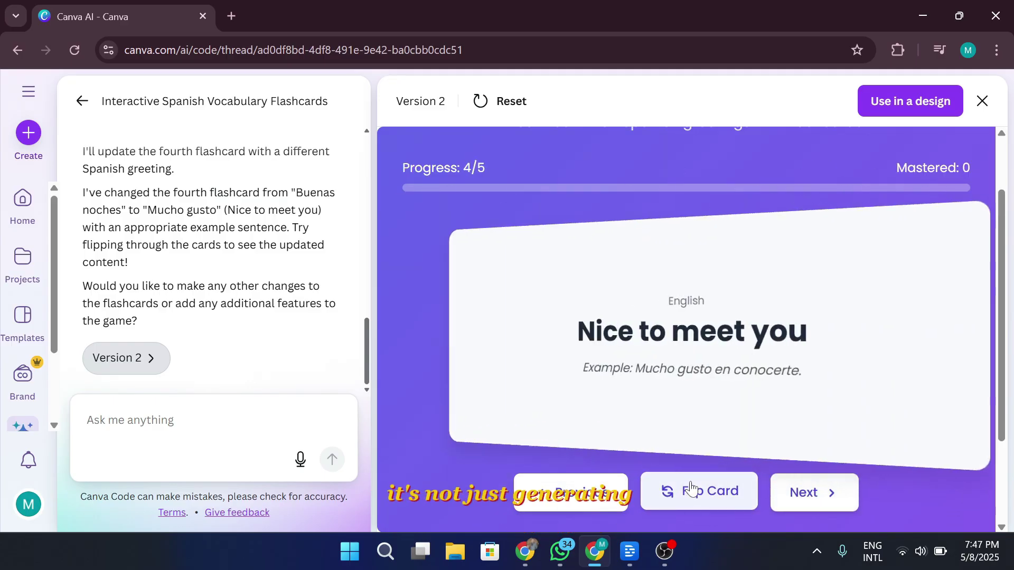
left_click(837, 489)
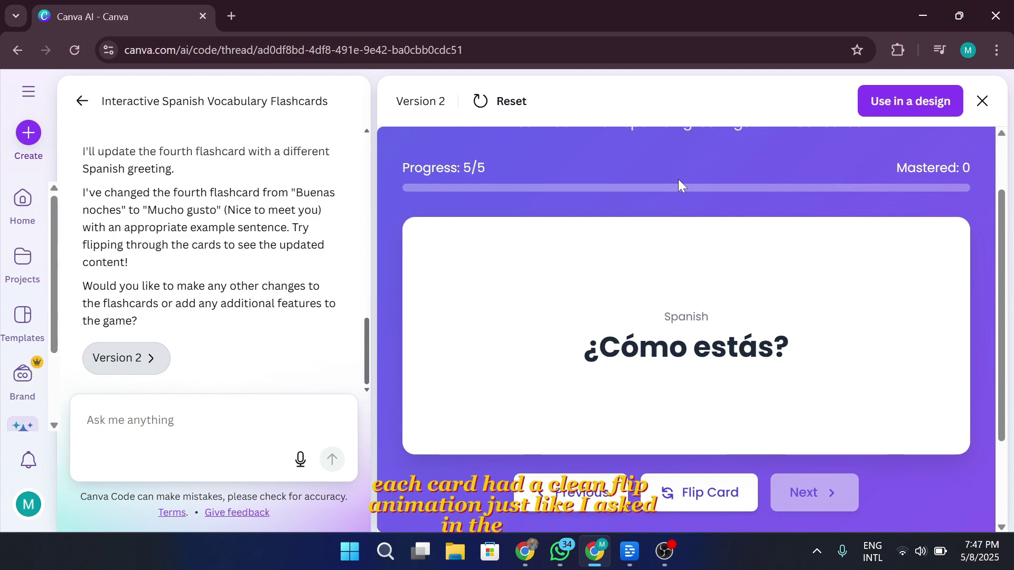
left_click(591, 510)
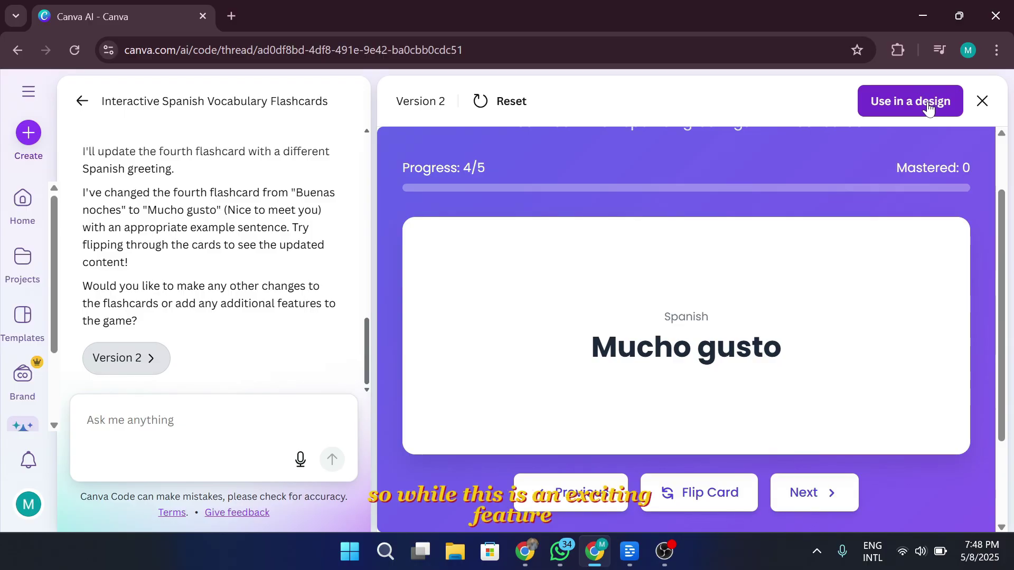
Select the embedded game, choose Website publishing, enter 'apptutor' as the URL, and publish.
scroll(914, 237, "up", 2)
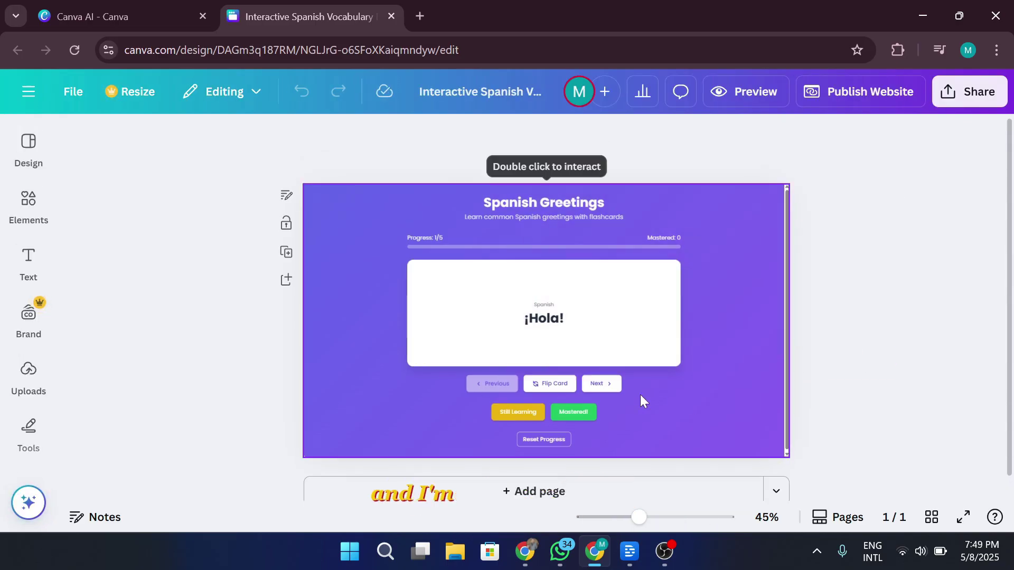
left_click(776, 337)
left_click(932, 142)
left_click(969, 92)
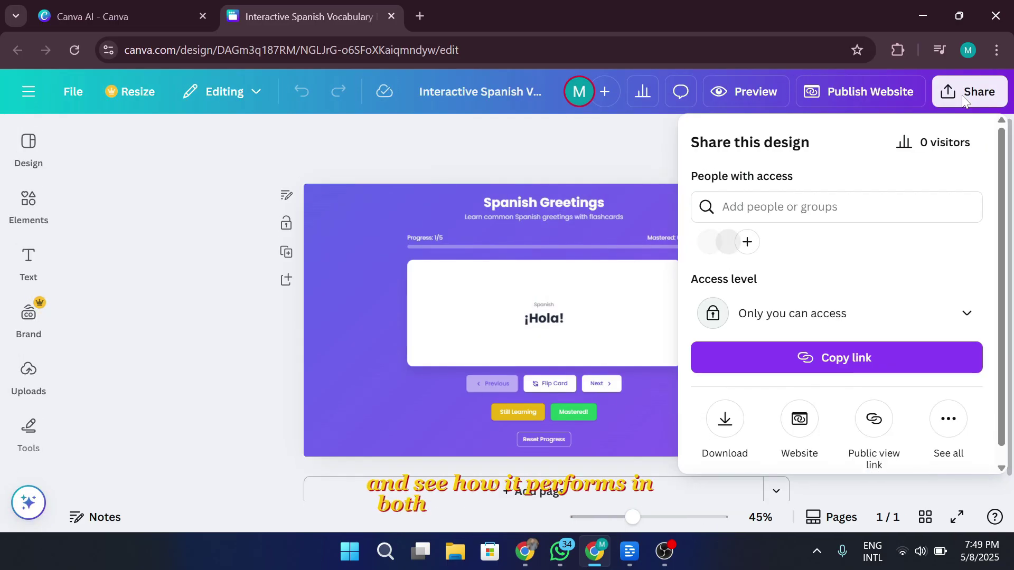
left_click(945, 452)
left_click(873, 248)
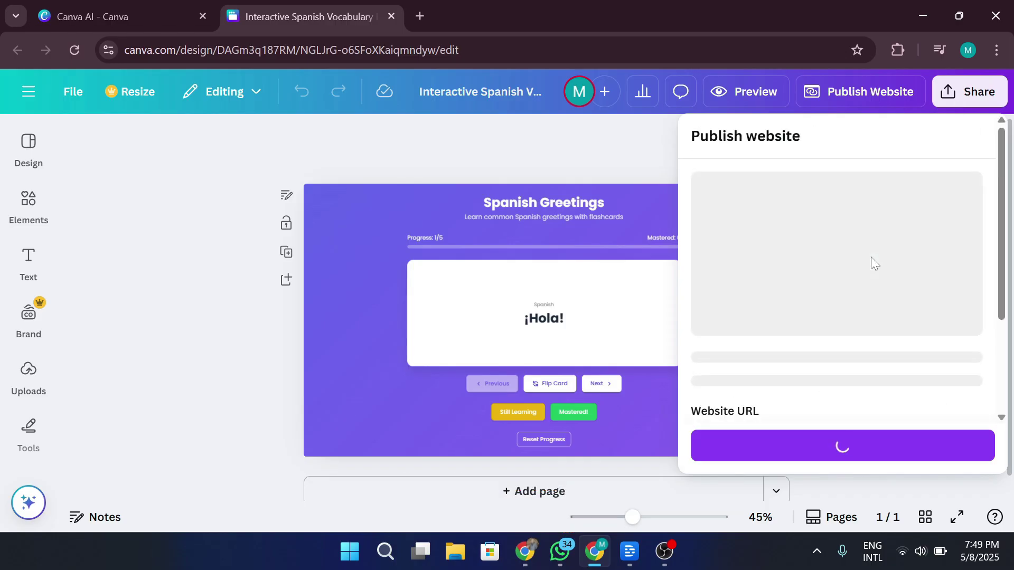
scroll(899, 303, "down", 3)
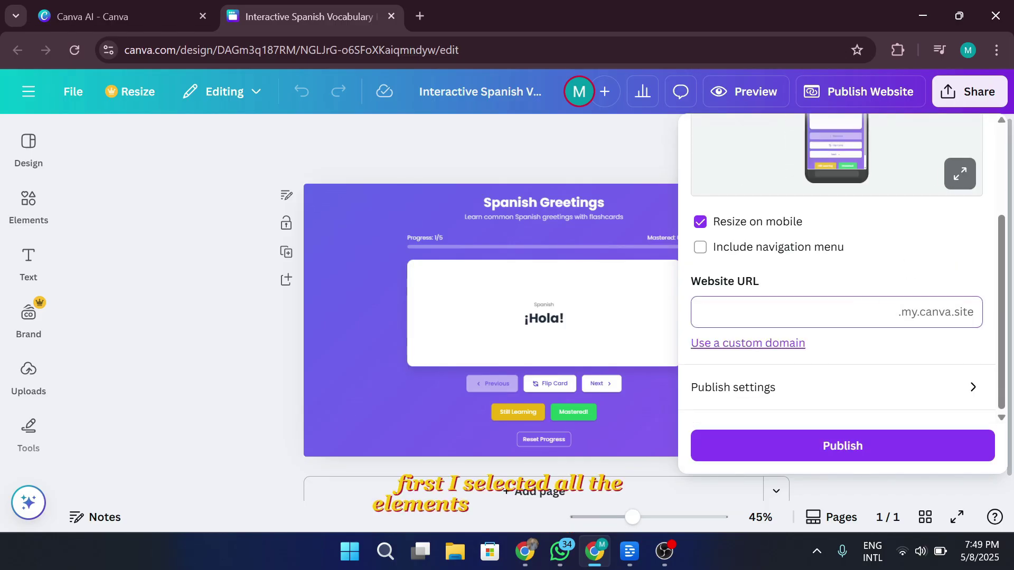
type("apptutor")
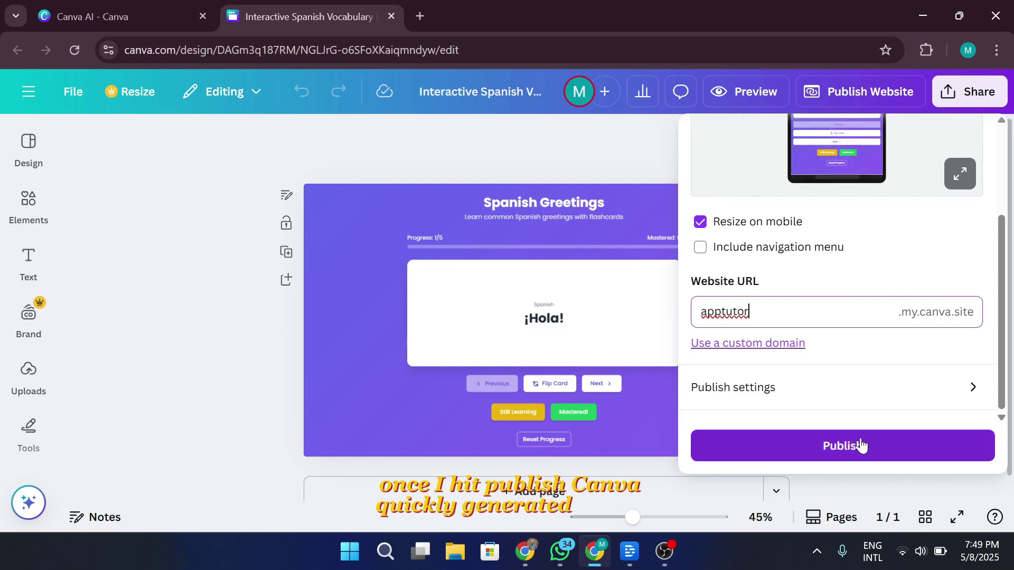
left_click(887, 446)
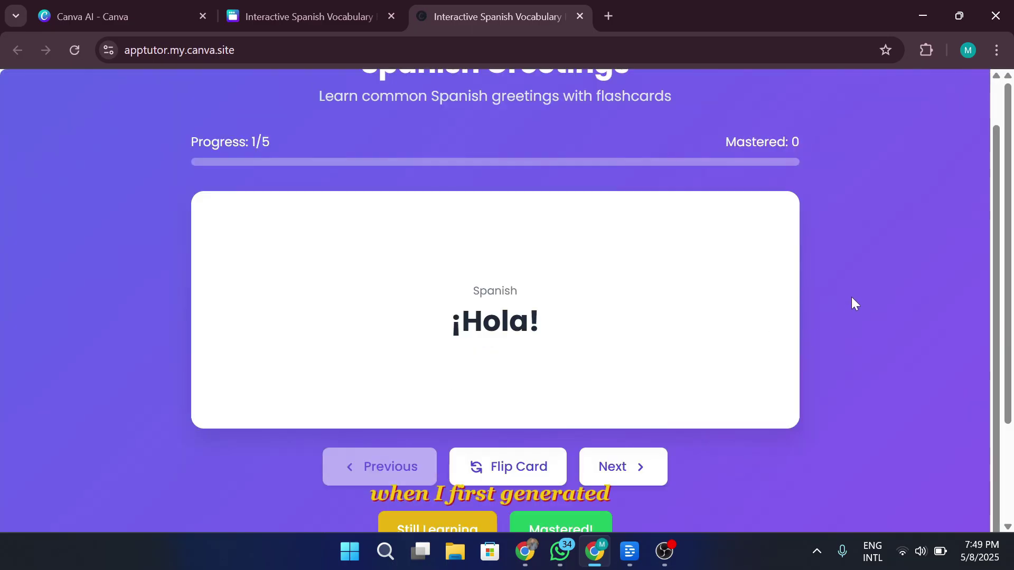
On the live site, flip ¡Hola!, advance to Mucho gusto, and flip it to English.
scroll(798, 353, "up", 1)
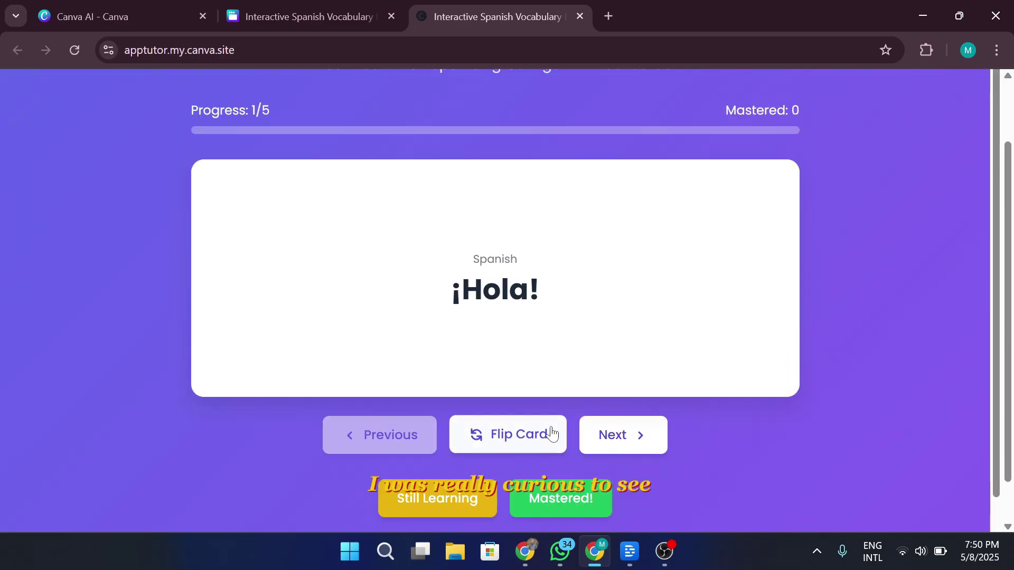
left_click(490, 449)
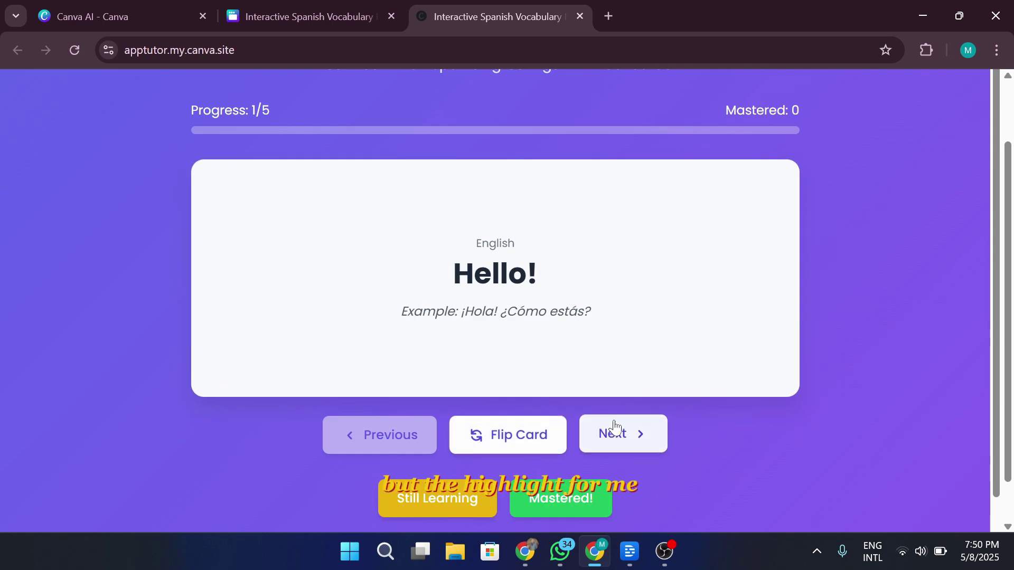
left_click(650, 445)
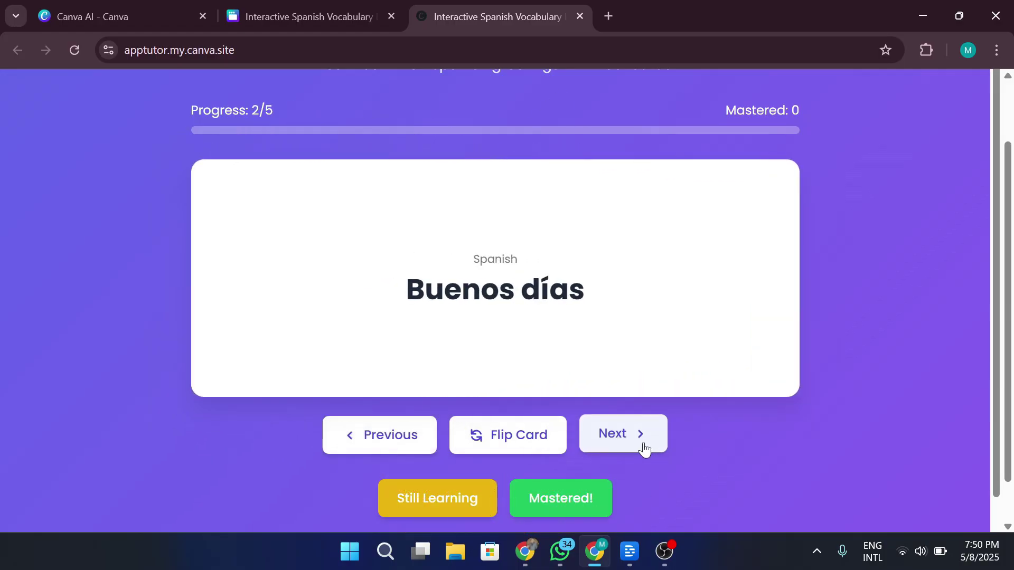
left_click(663, 445)
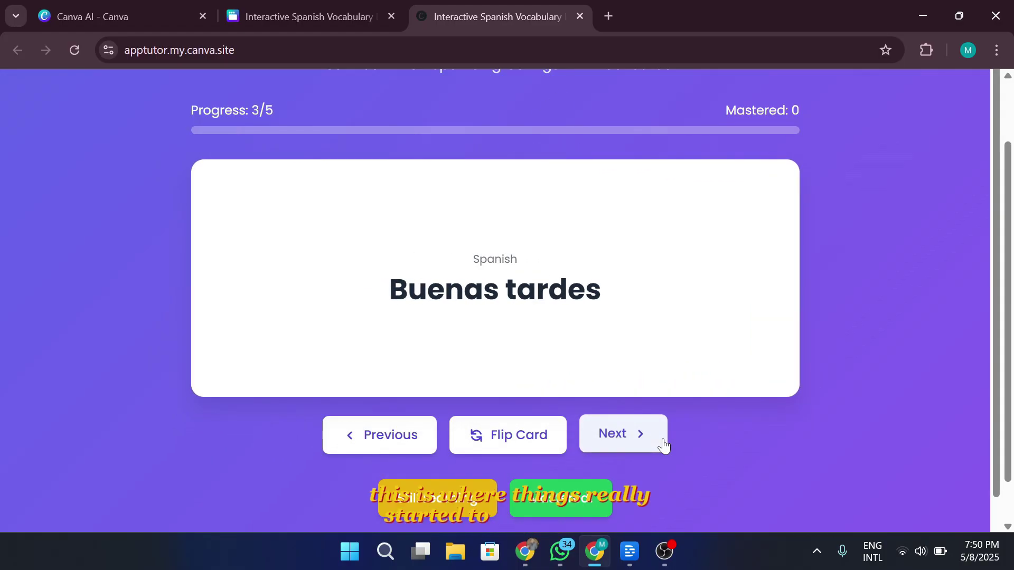
left_click(660, 445)
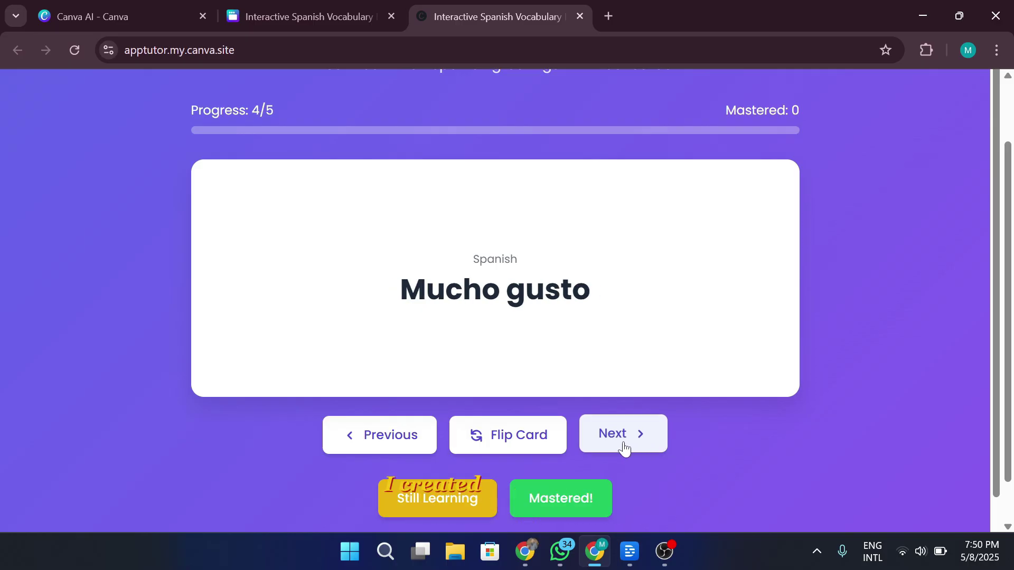
left_click(529, 445)
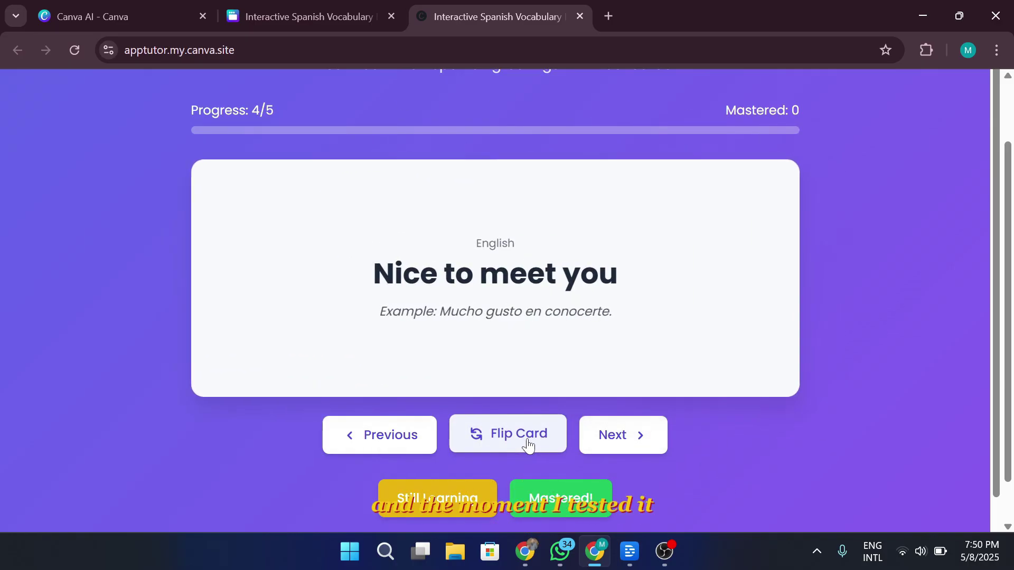
Advance to the final card, ¿Cómo estás?, and mark it as mastered.
scroll(739, 404, "down", 1)
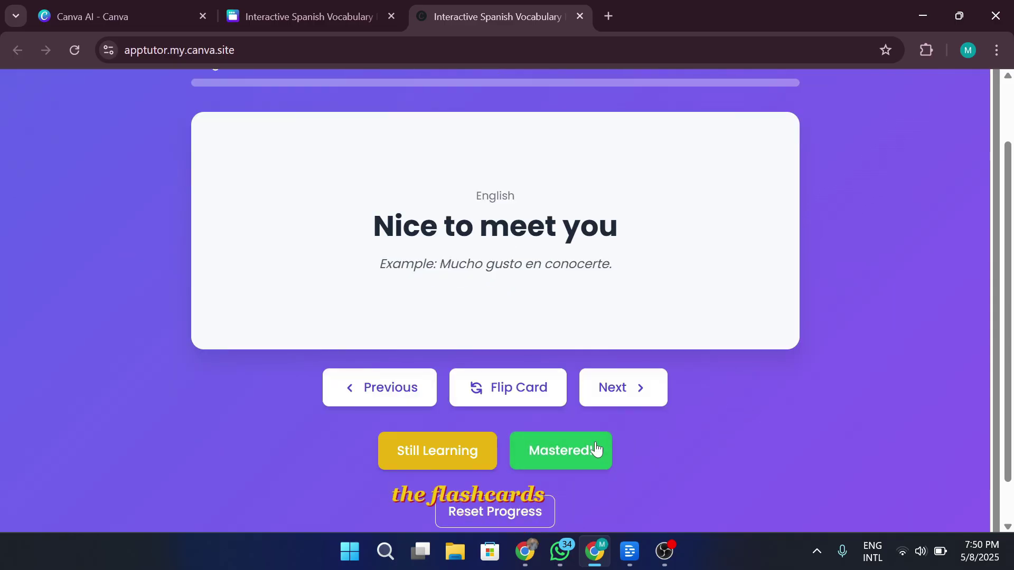
left_click(634, 404)
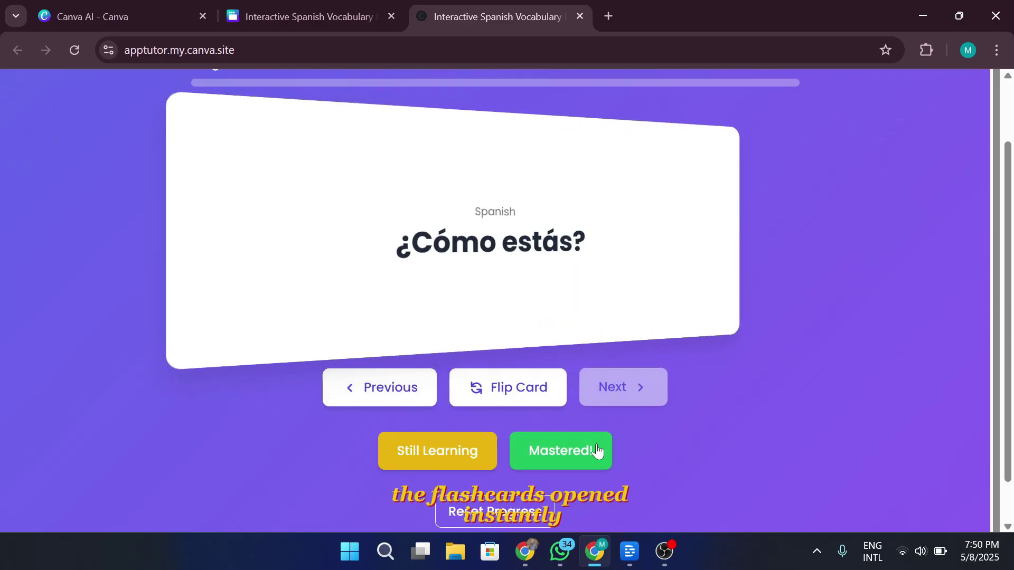
left_click(591, 453)
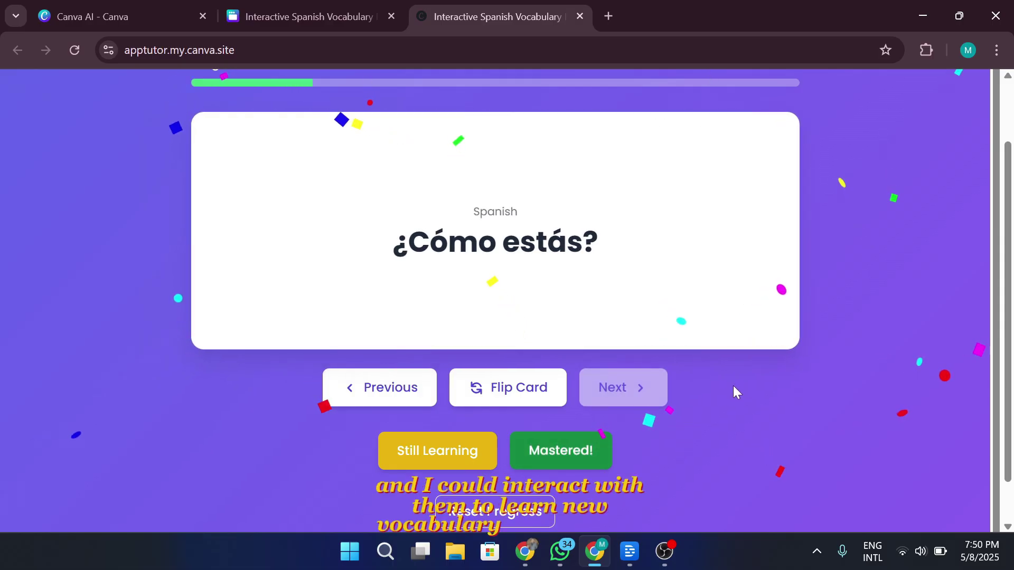
scroll(736, 382, "up", 1)
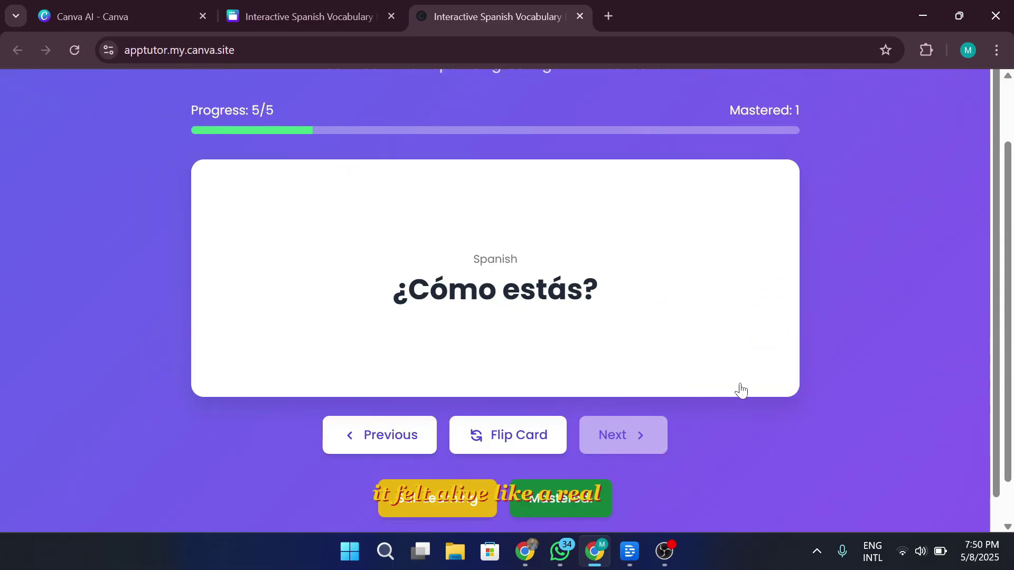
scroll(728, 401, "down", 1)
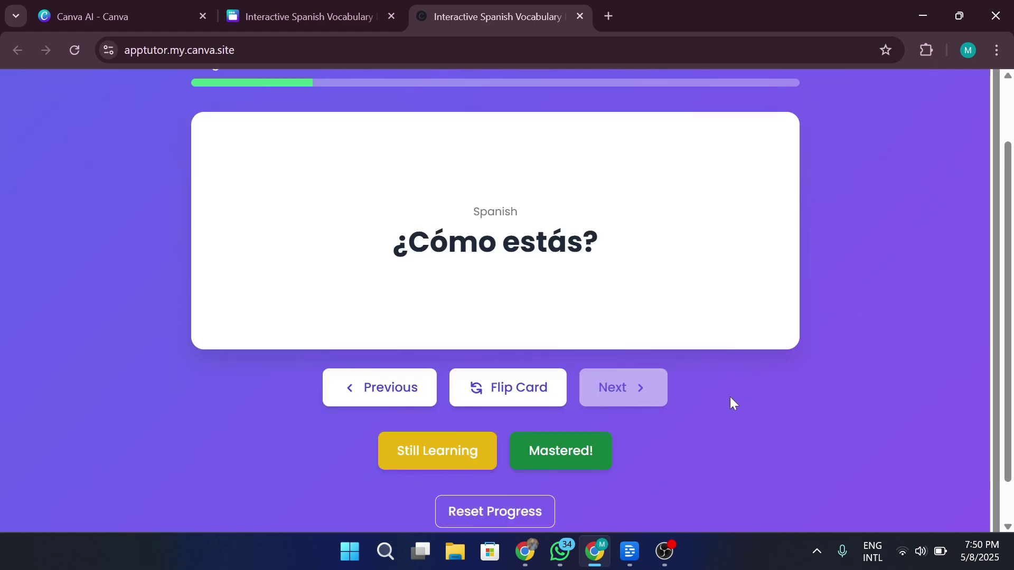
Reset the game's progress and scroll back up to the Spanish Greetings title.
left_click(552, 511)
scroll(813, 372, "up", 1)
scroll(823, 369, "up", 2)
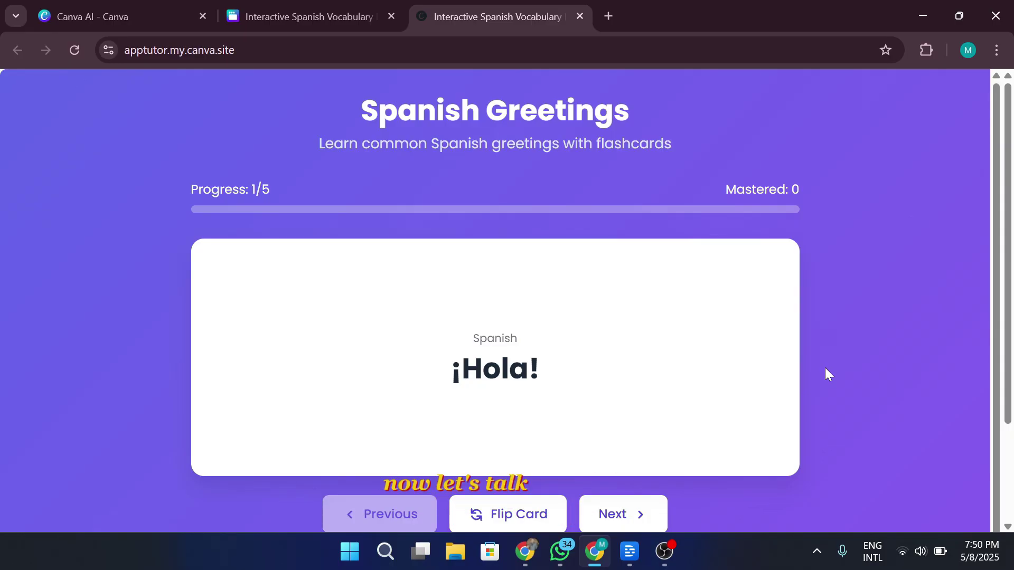
Minimize the Chrome window so the Windows desktop and its icons are visible.
left_click(921, 15)
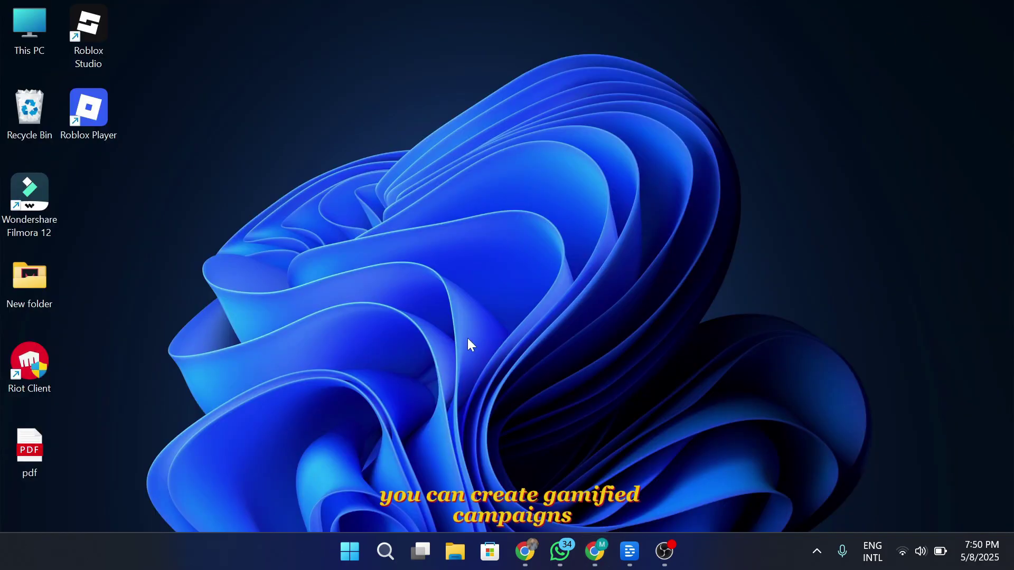